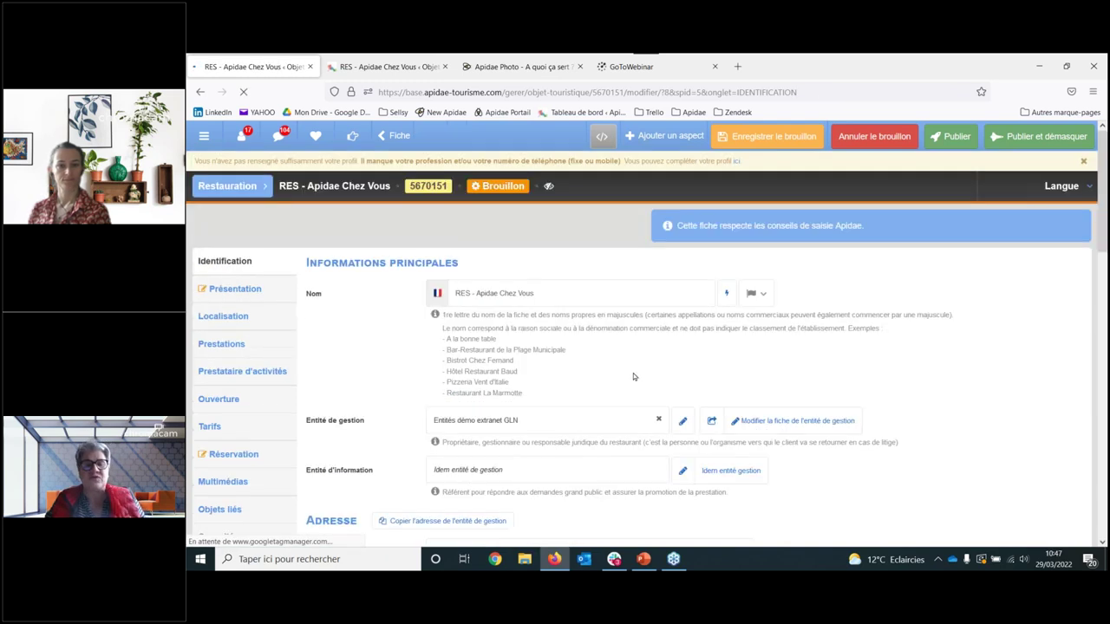
Step: Go to the Ouverture section and view the edit form of the 01/03/2022 - 31/03/2022 opening period, then close it without changes
left_click(218, 400)
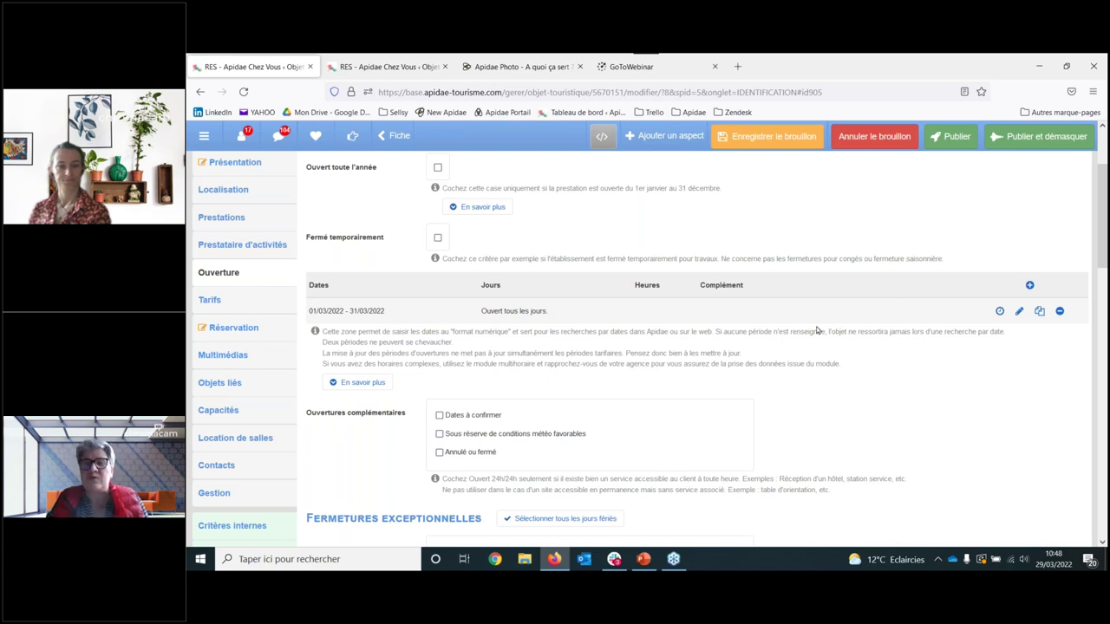
left_click(1021, 314)
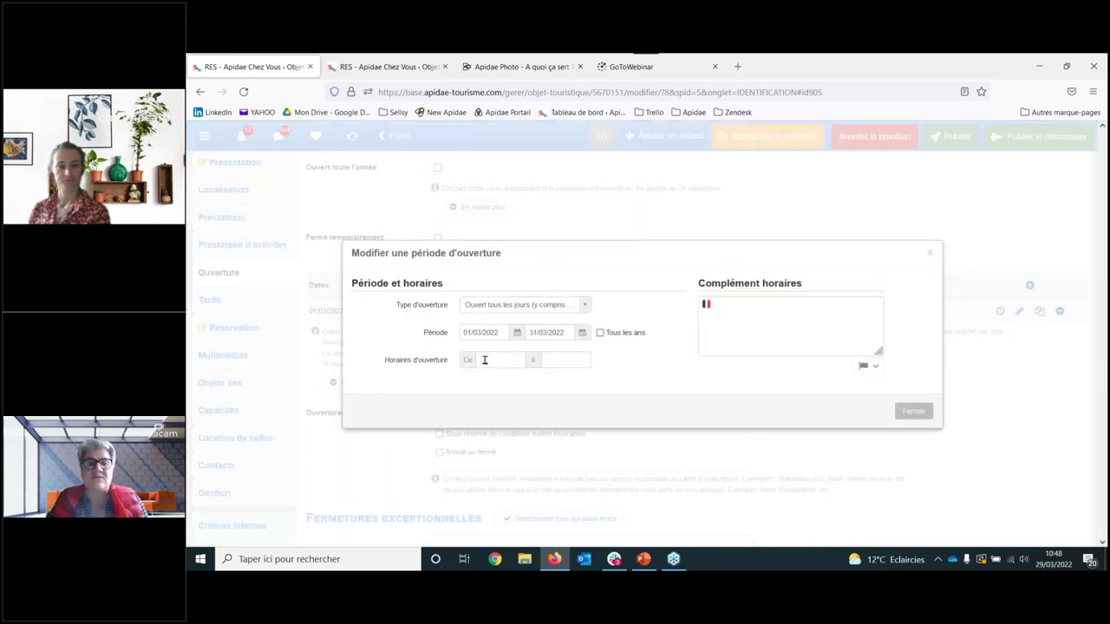
left_click(485, 360)
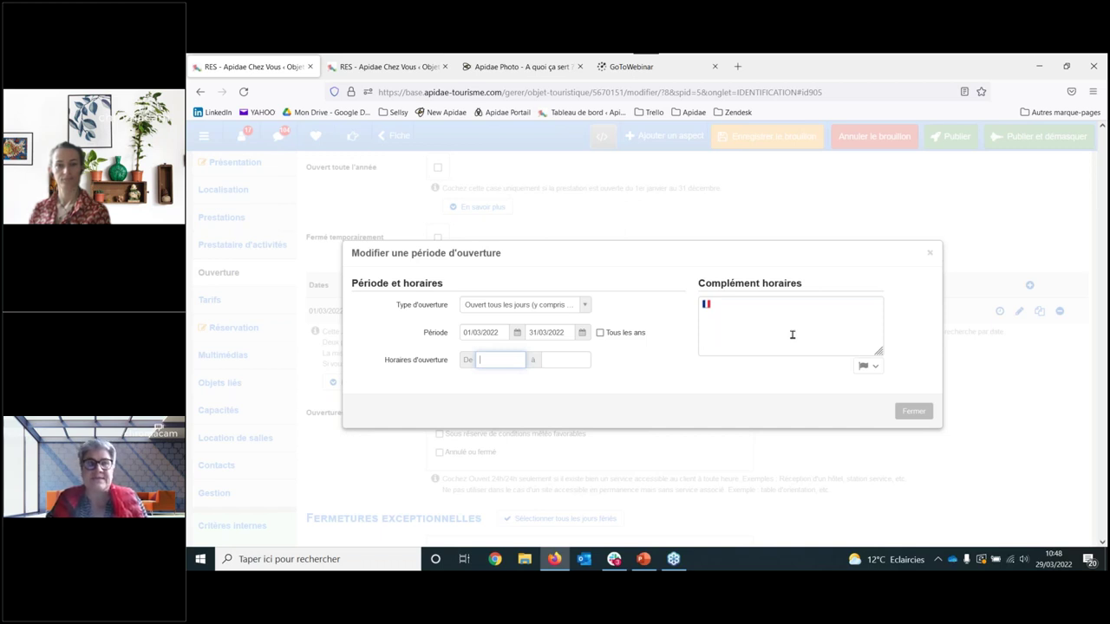
left_click(931, 255)
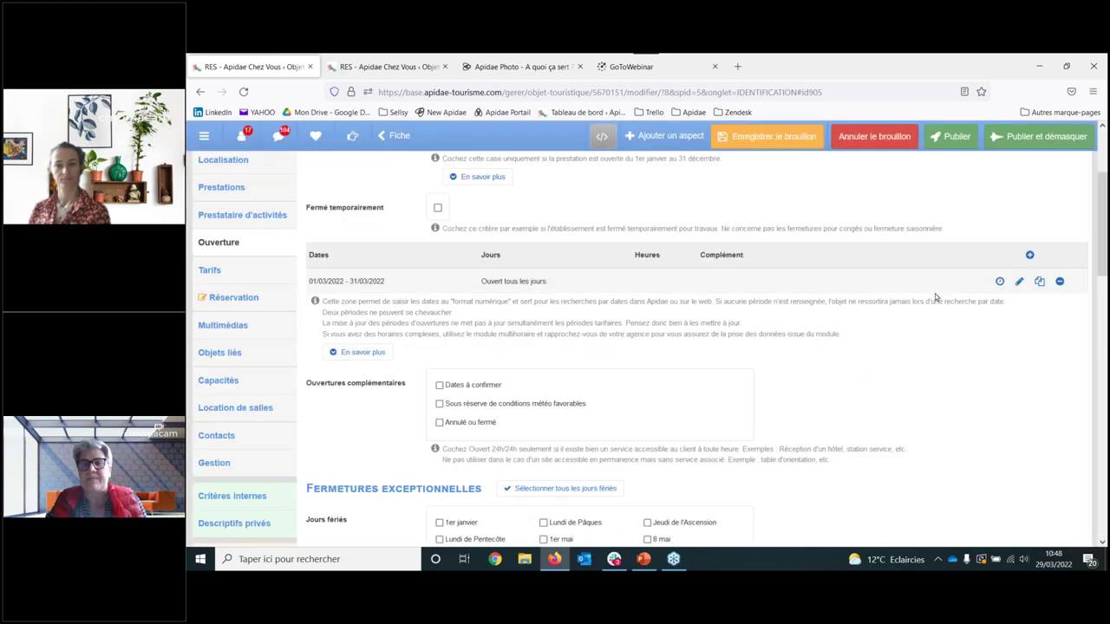
Step: Open the detailed schedule module for the March 2022 period and exclude Lun and Mar from the first opening-hours block
left_click(1000, 282)
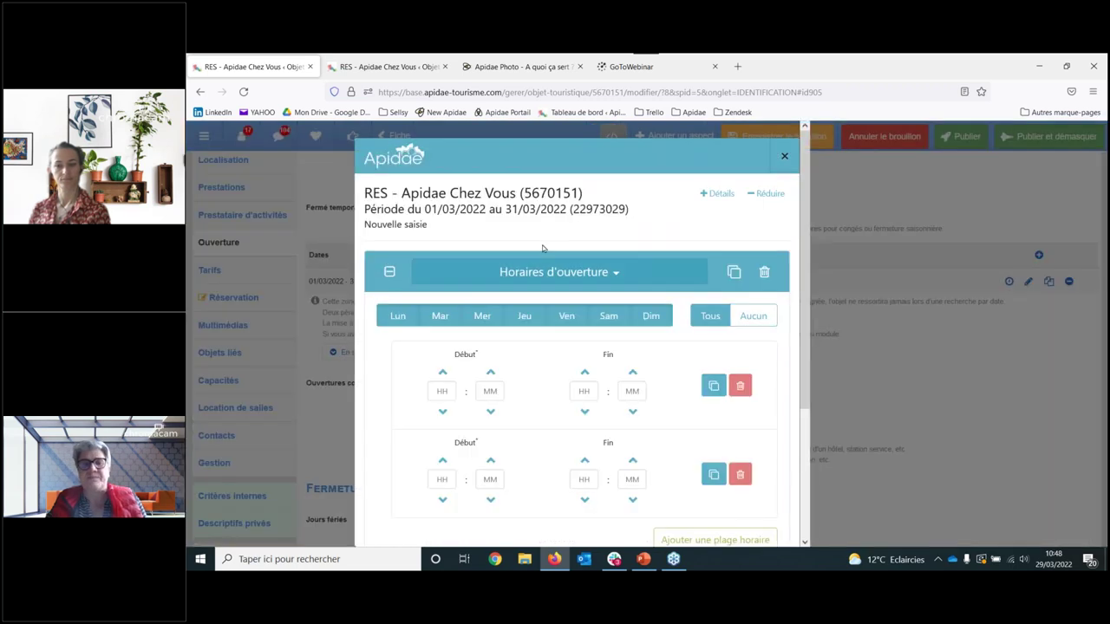
scroll(533, 214, "down", 2)
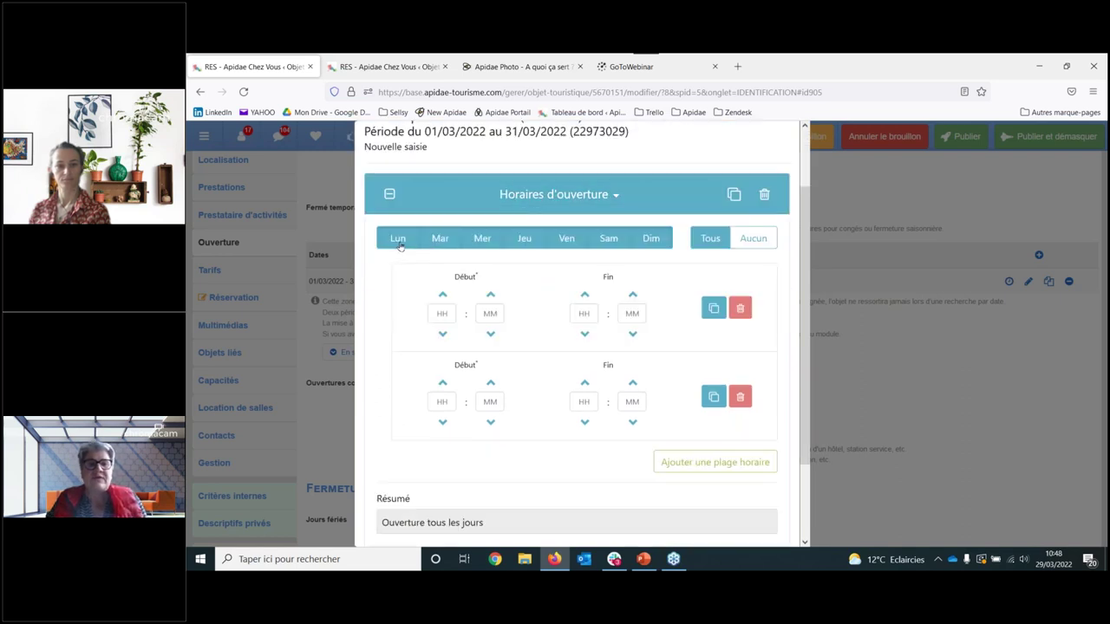
left_click(555, 198)
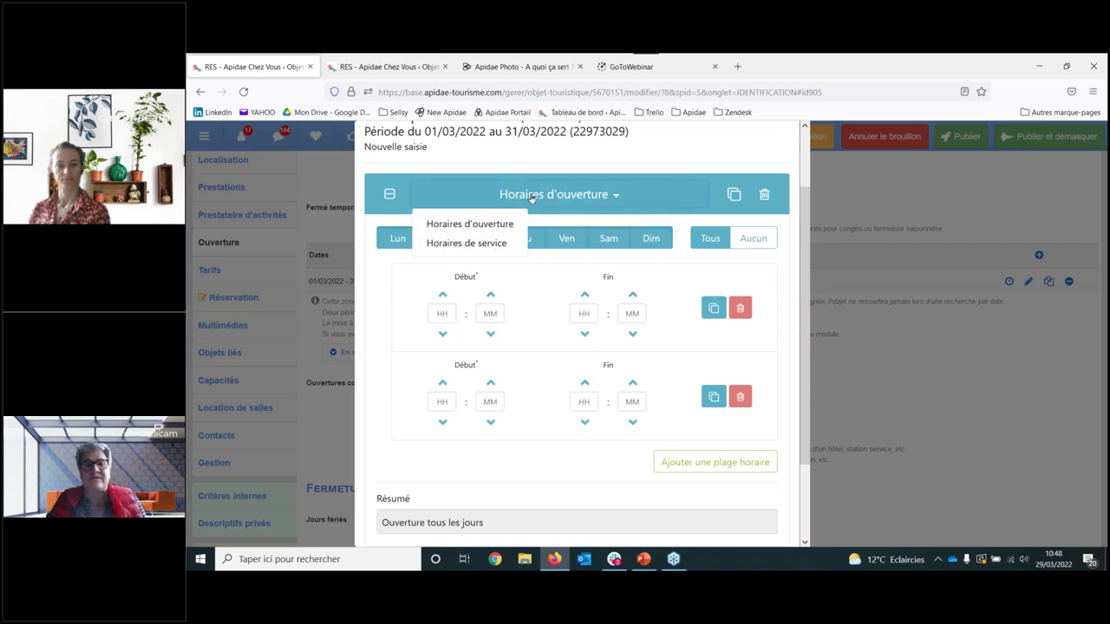
left_click(532, 197)
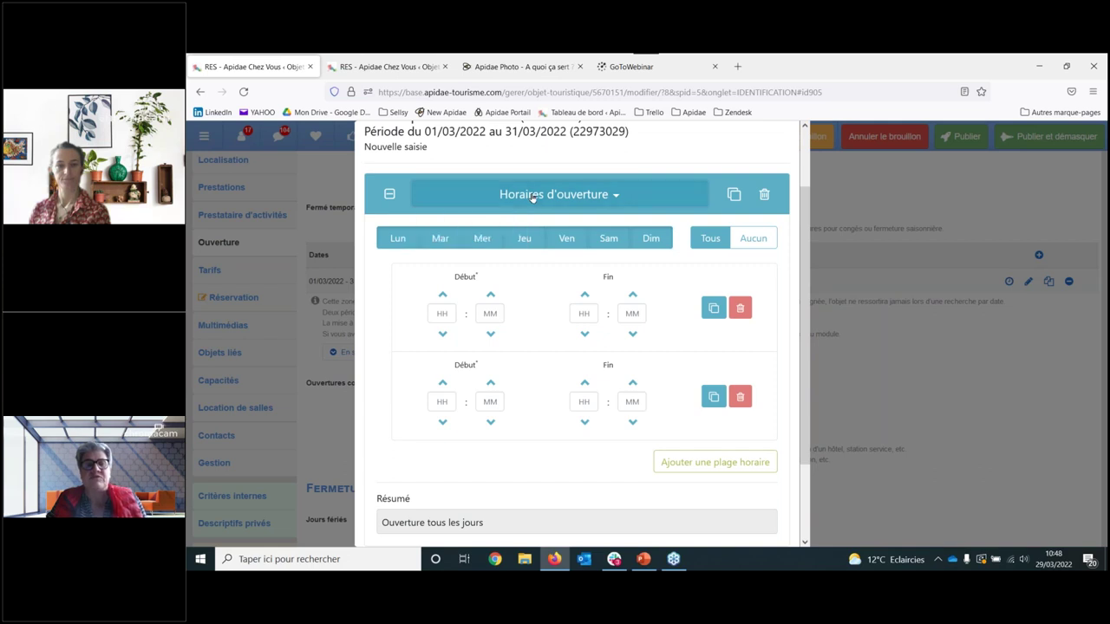
left_click(397, 244)
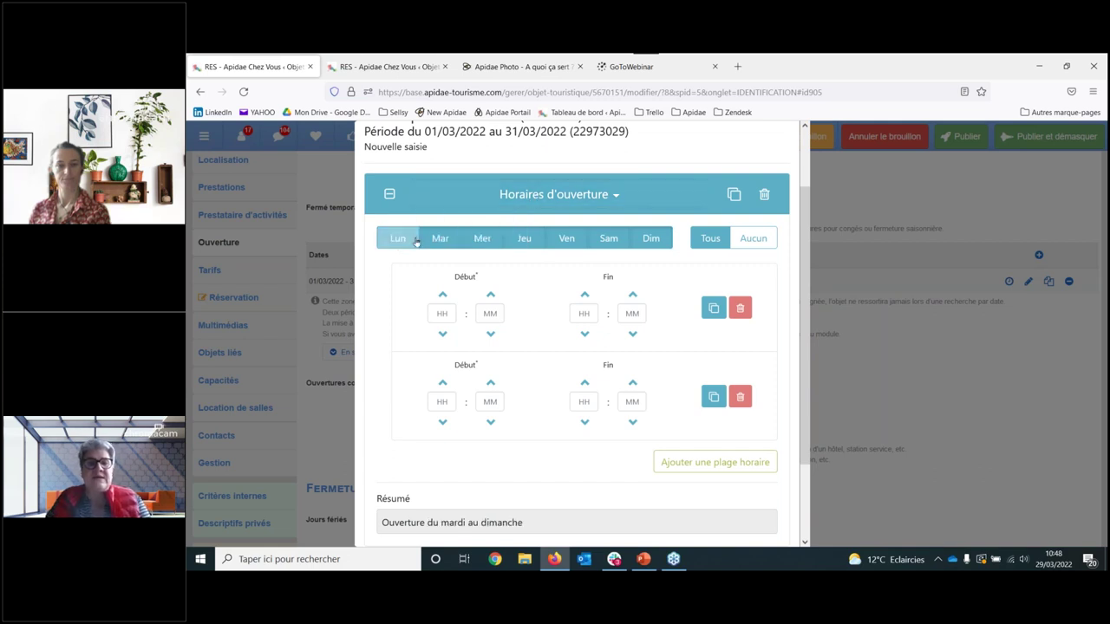
left_click(438, 241)
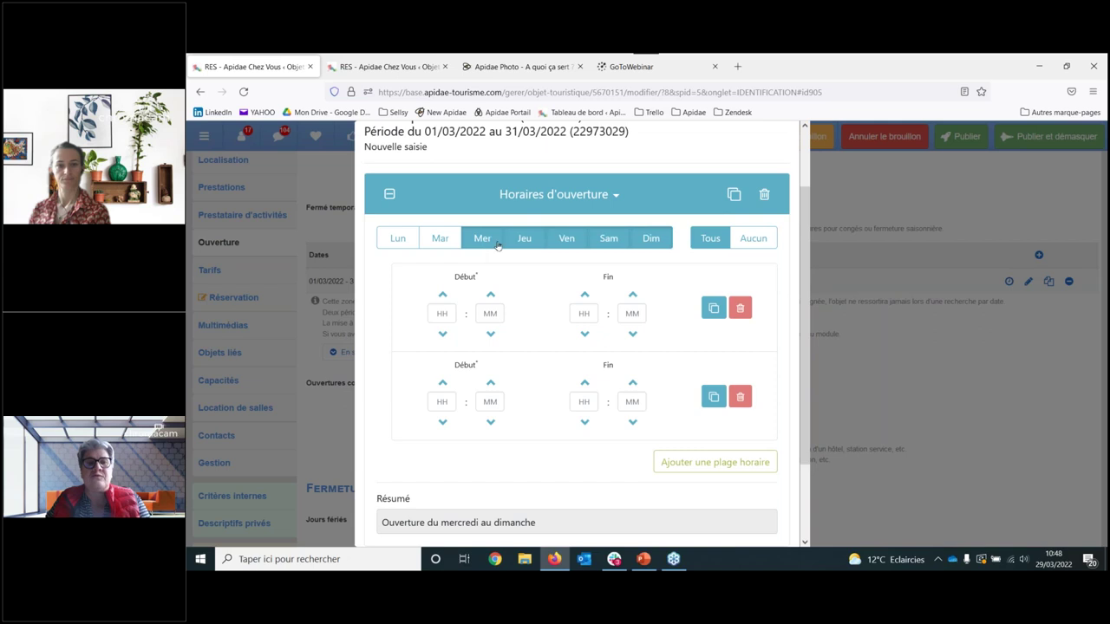
Step: Set the first block's two time ranges to 10:00–15:00 and 18:00–23:00
left_click(443, 314)
type("10")
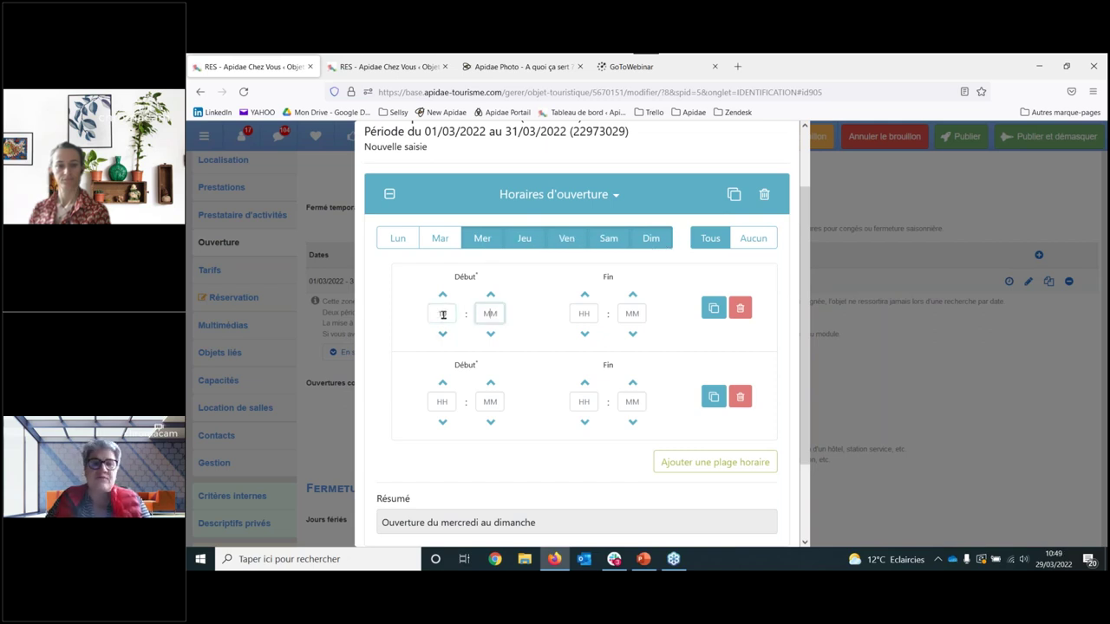
type("00")
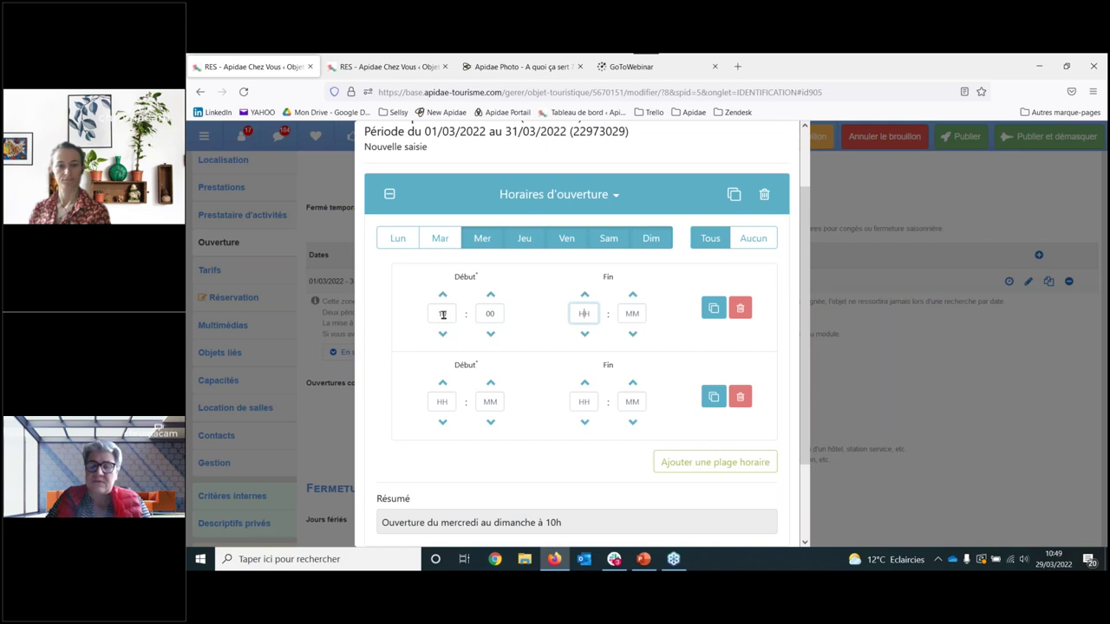
type("1500")
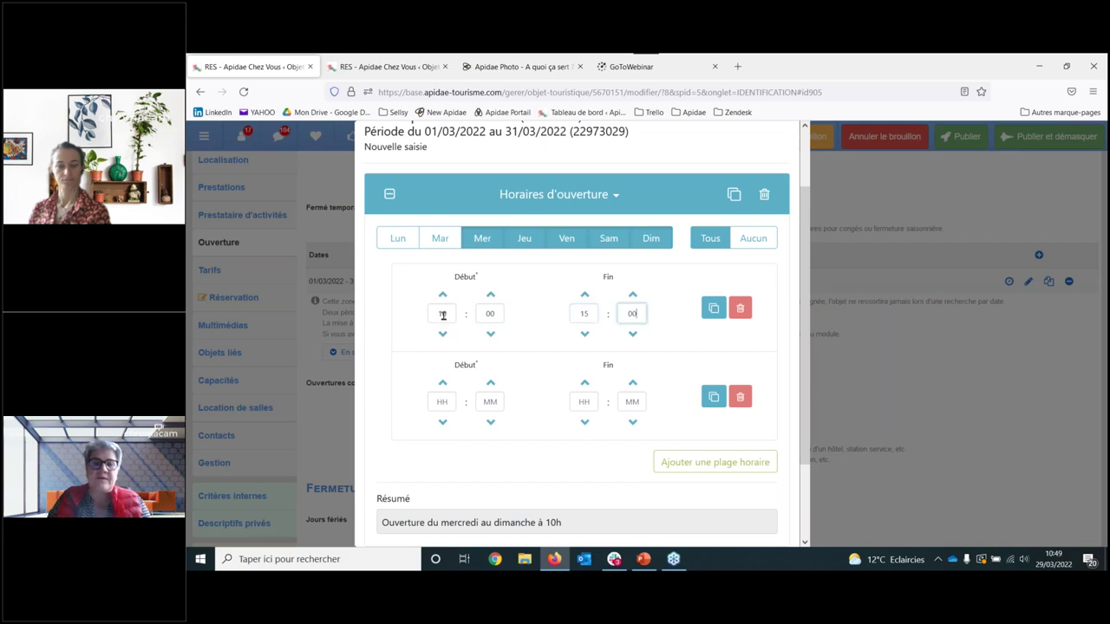
left_click(440, 401)
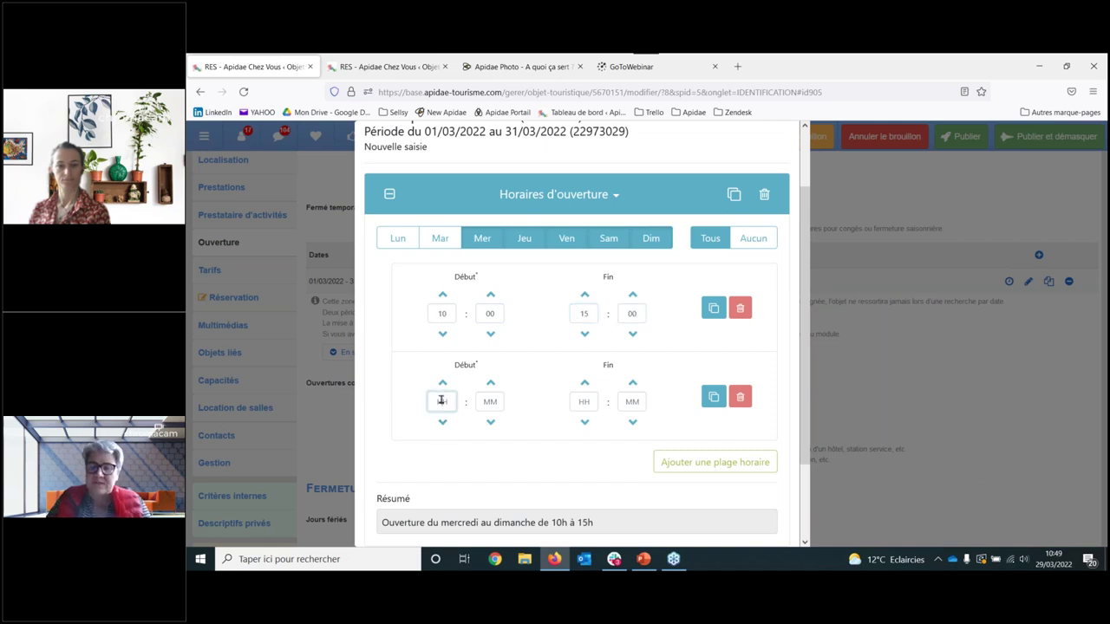
type("18")
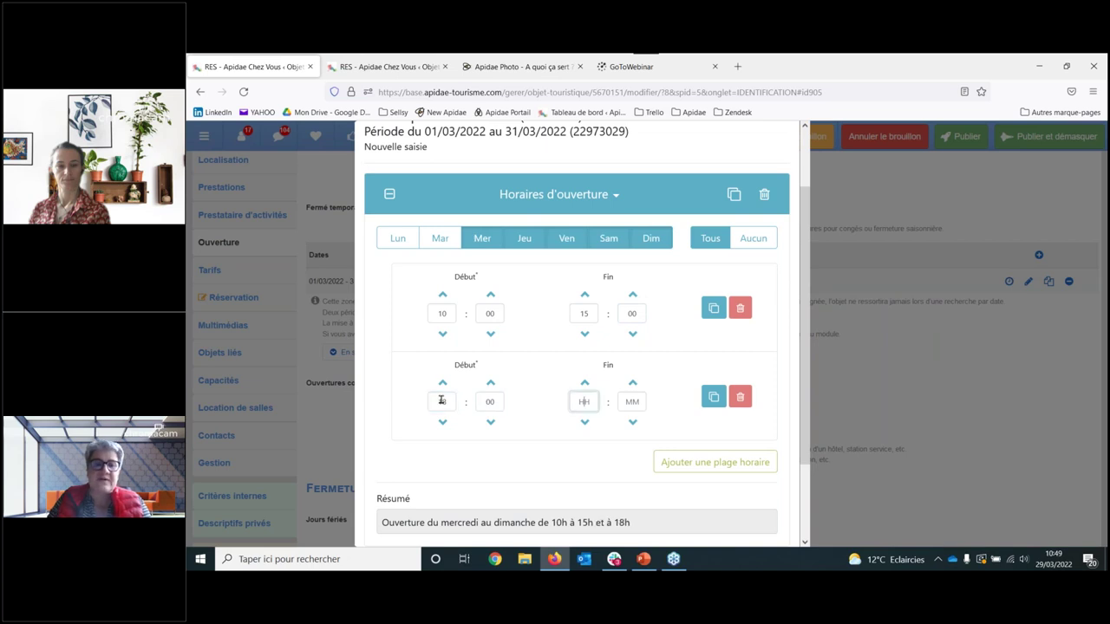
type("002300")
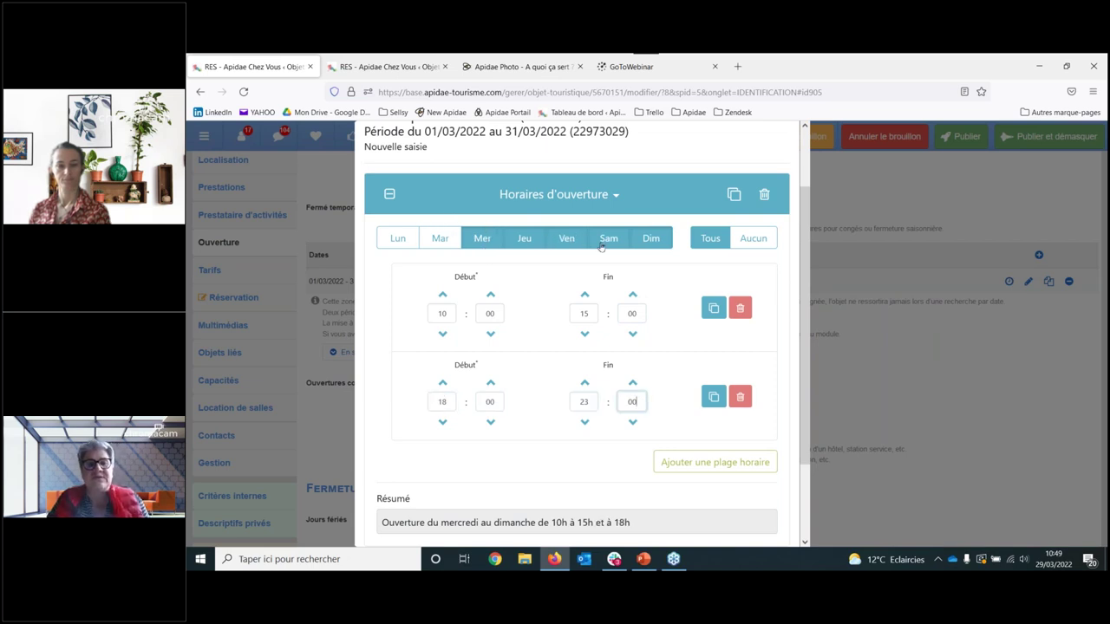
Step: Add a second opening-hours block, keep only Lun and Mar selected, and delete its second time range
scroll(572, 295, "down", 2)
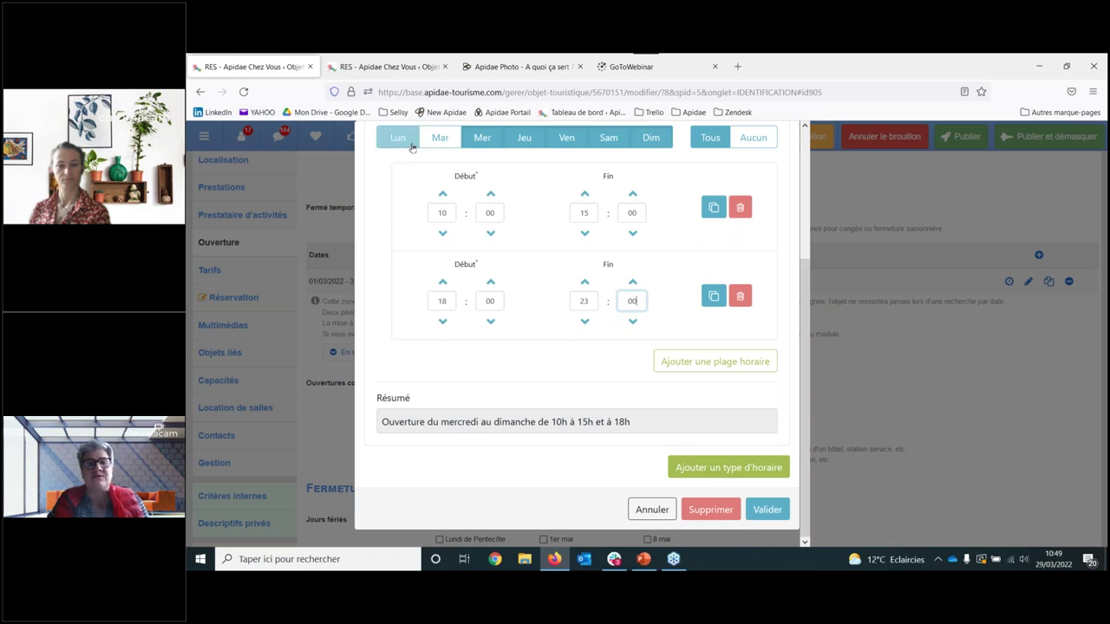
left_click(719, 473)
scroll(580, 392, "down", 3)
scroll(581, 395, "down", 2)
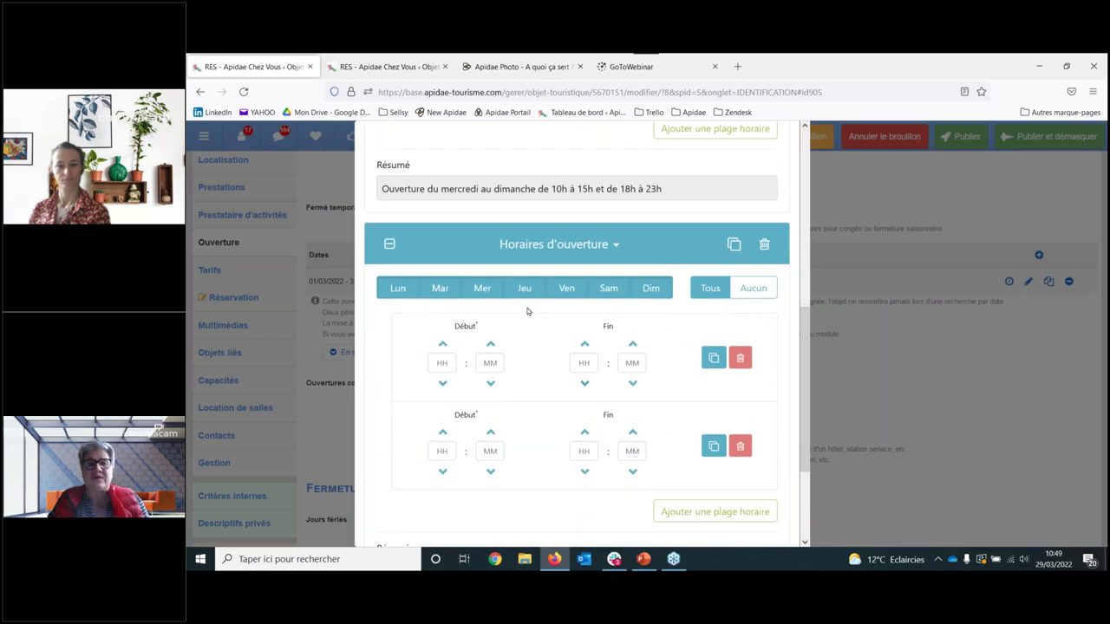
left_click(484, 297)
left_click(525, 294)
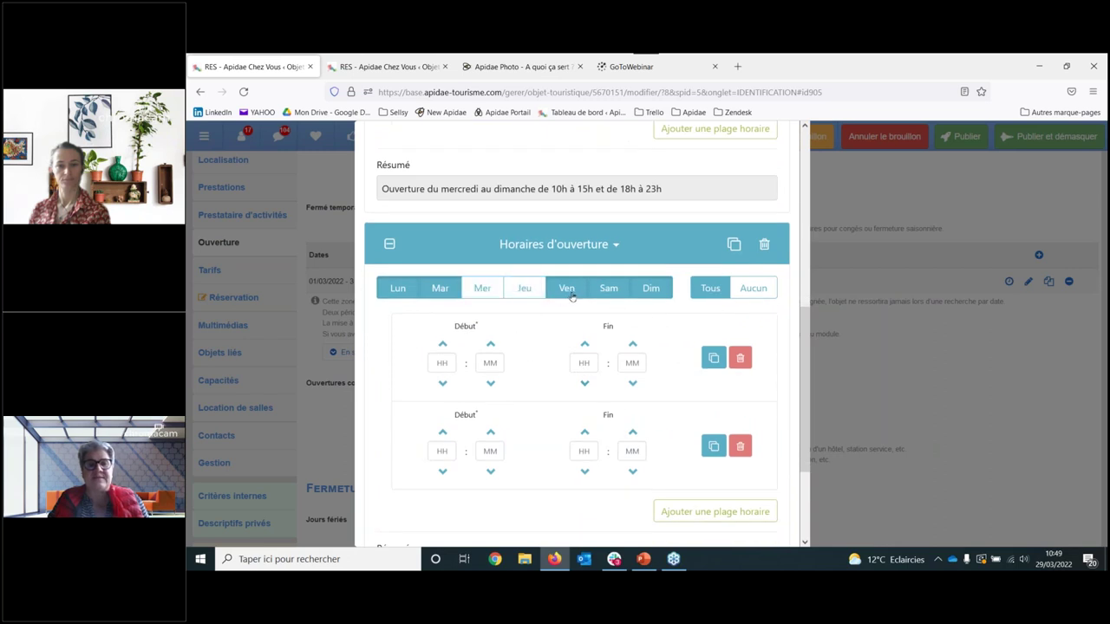
left_click(569, 293)
left_click(609, 293)
left_click(654, 292)
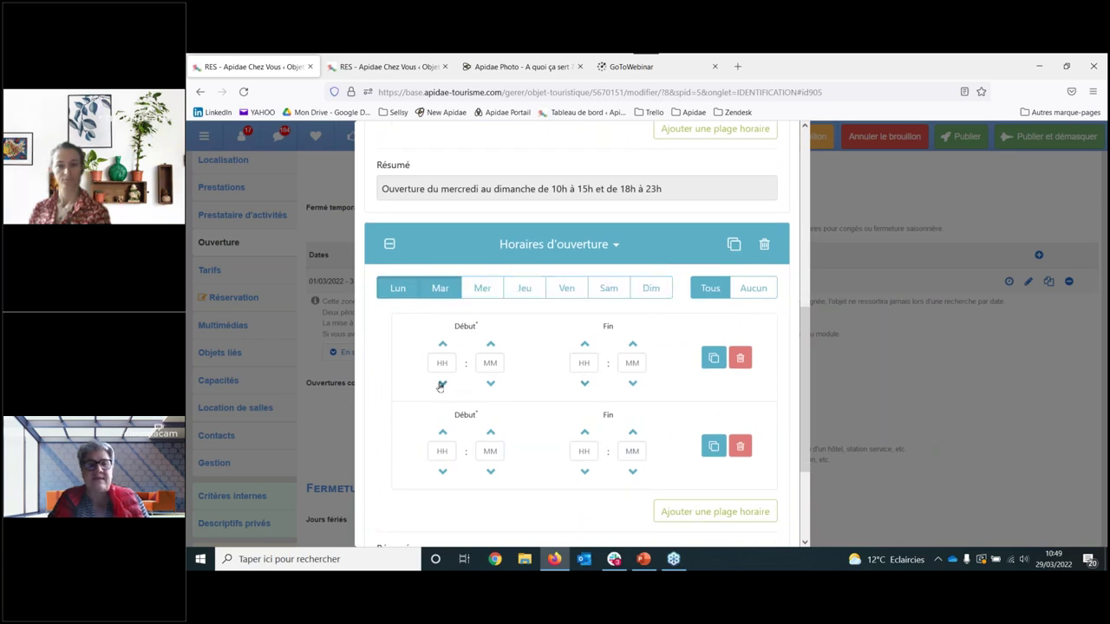
left_click(739, 447)
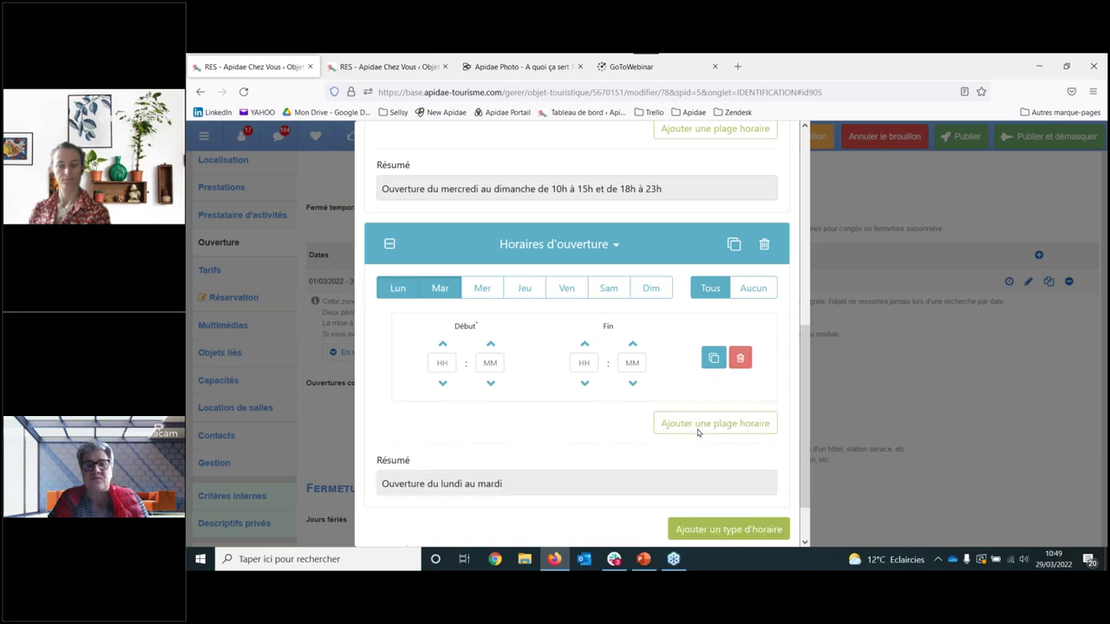
Step: Set the Monday–Tuesday block's time range to 18:00–21:00
left_click(442, 364)
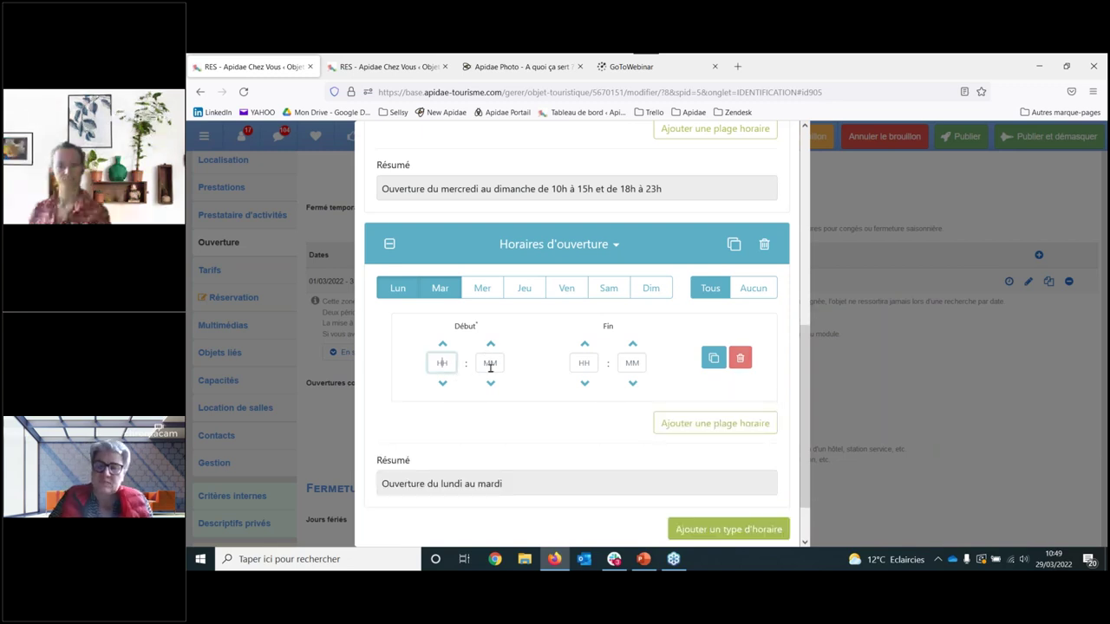
type("1800")
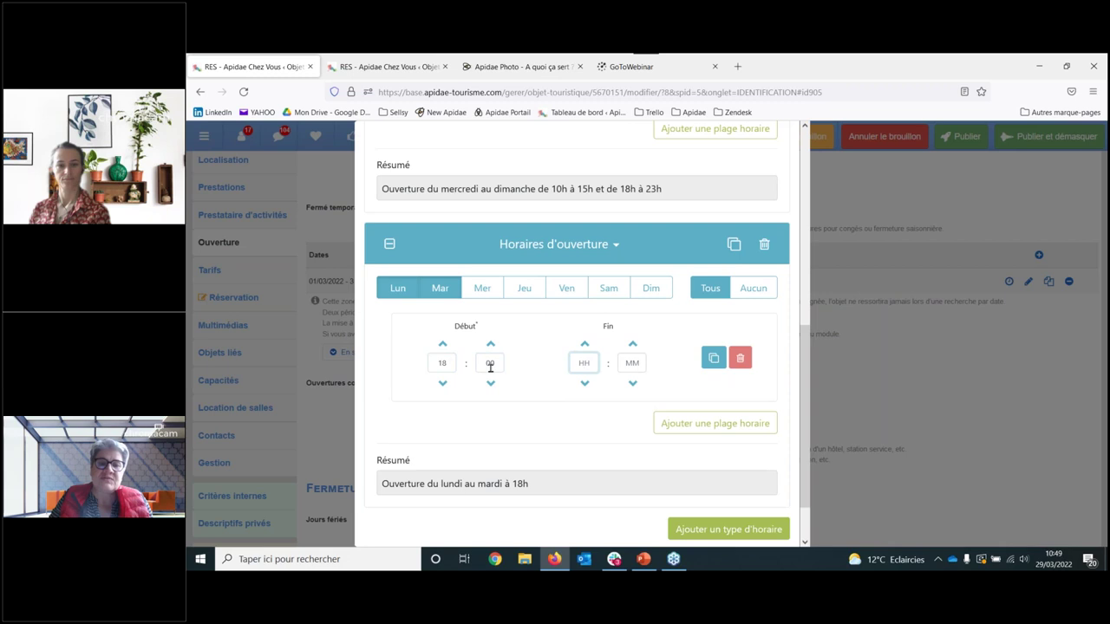
type("21")
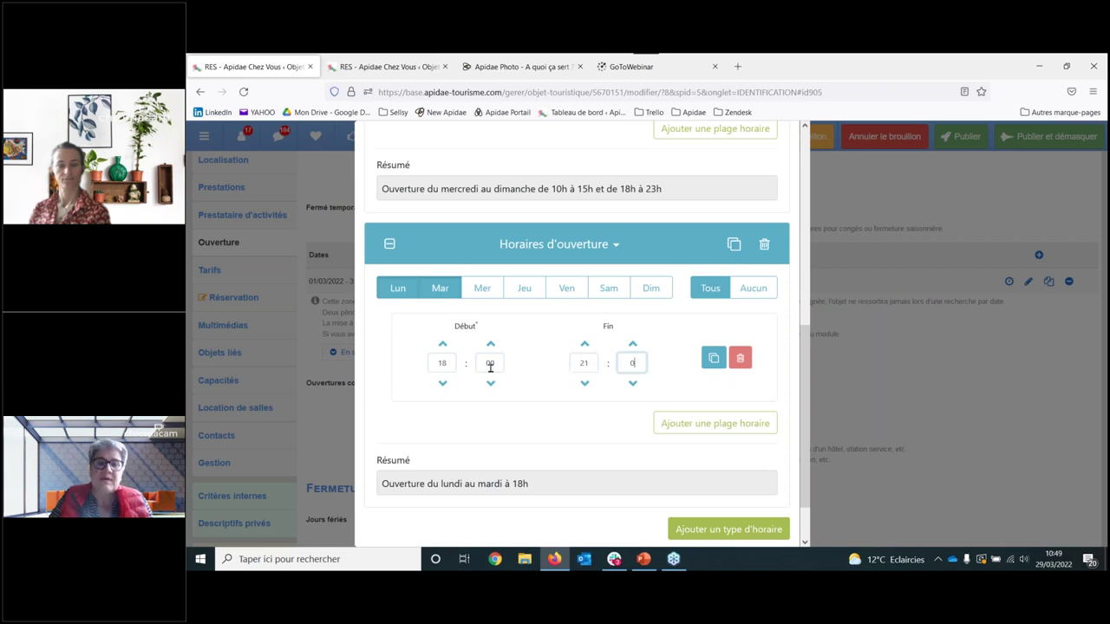
left_click(578, 429)
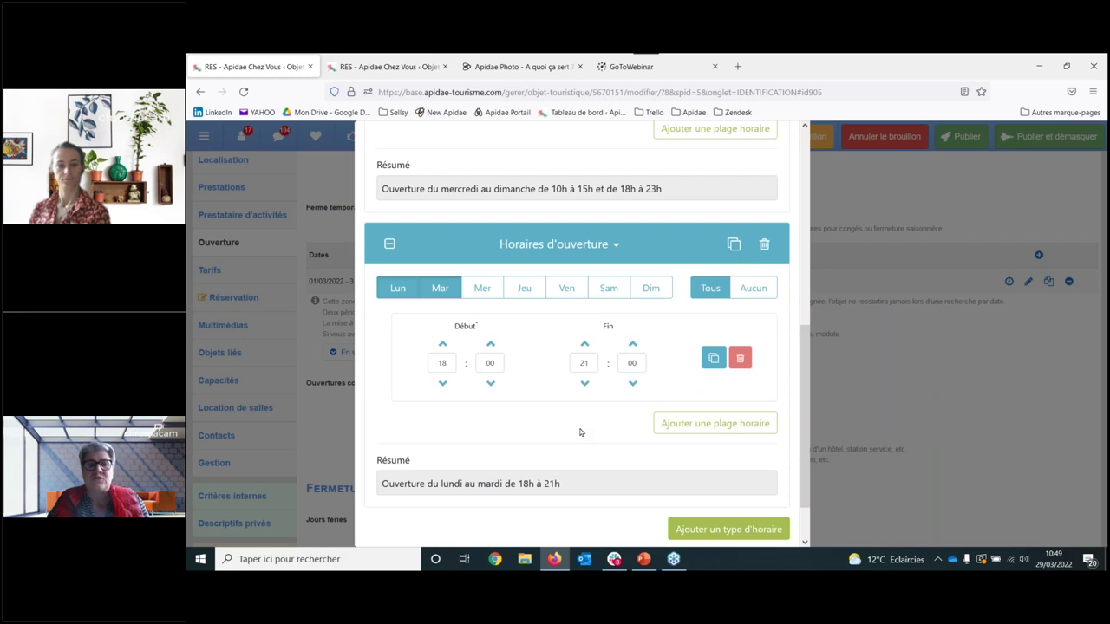
Step: Add a third schedule block and set its type to Horaires de service
scroll(580, 431, "down", 2)
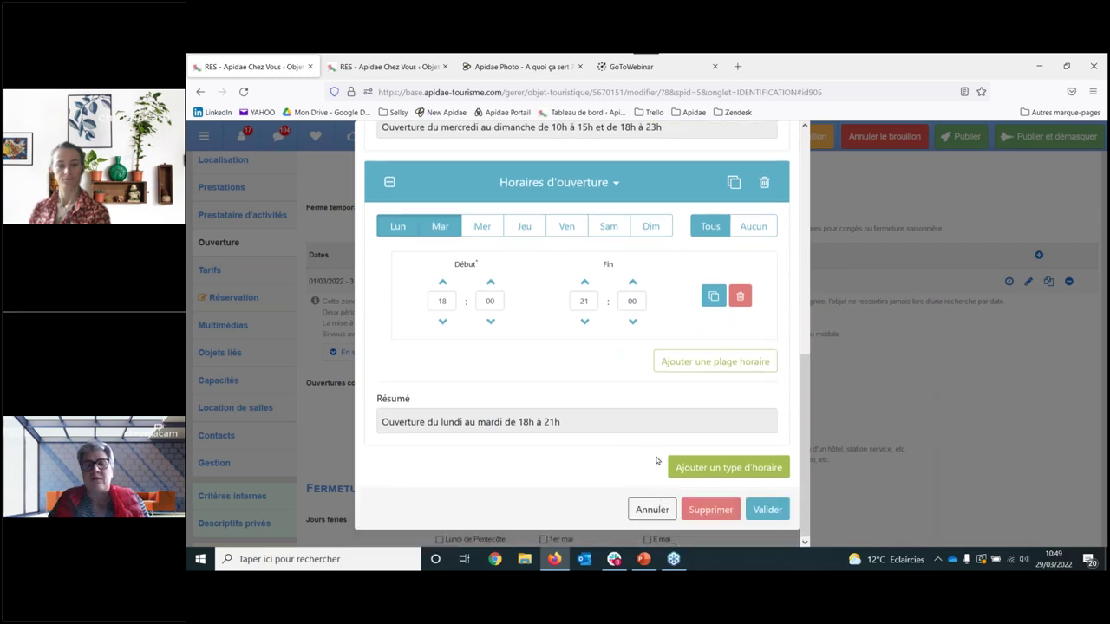
left_click(714, 468)
scroll(525, 345, "down", 3)
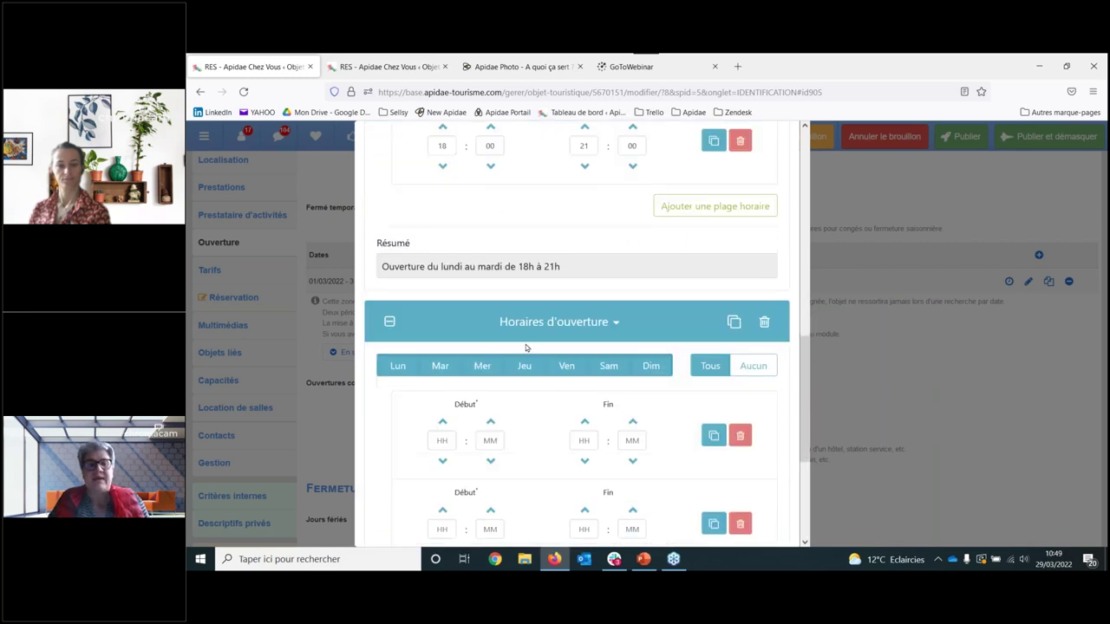
left_click(523, 329)
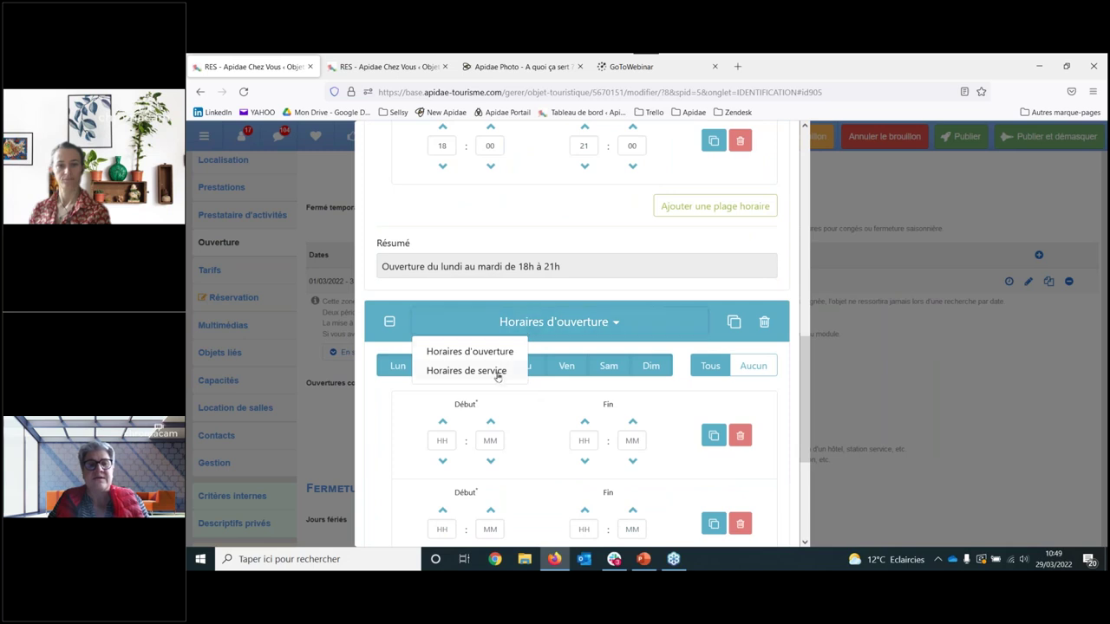
left_click(499, 371)
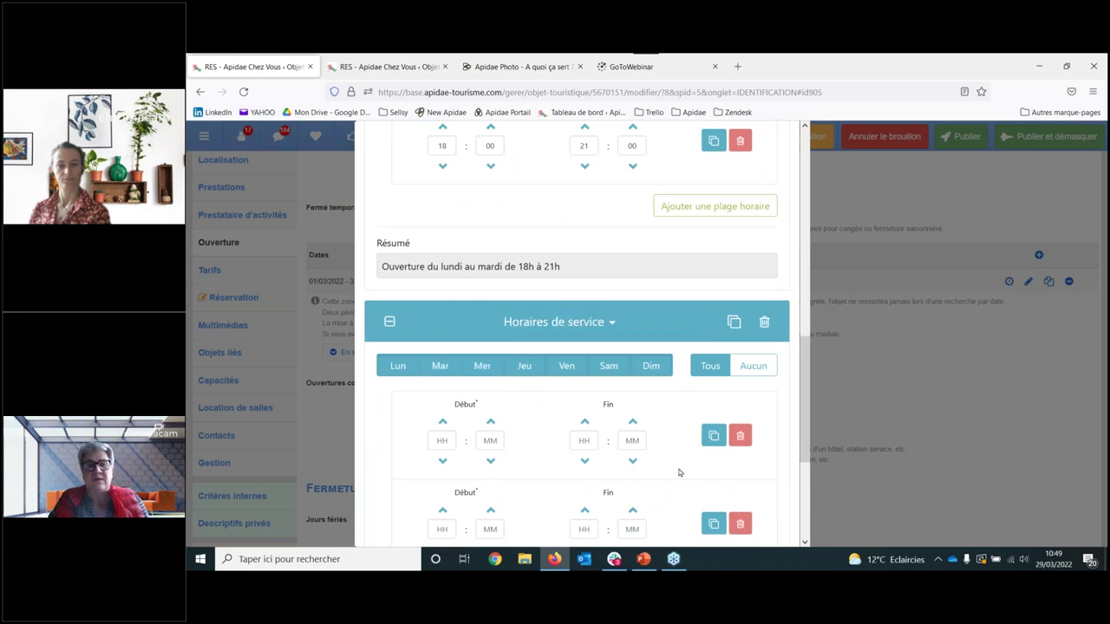
Step: Set the first time range of the service-hours block to 10:00–12:00
left_click(442, 440)
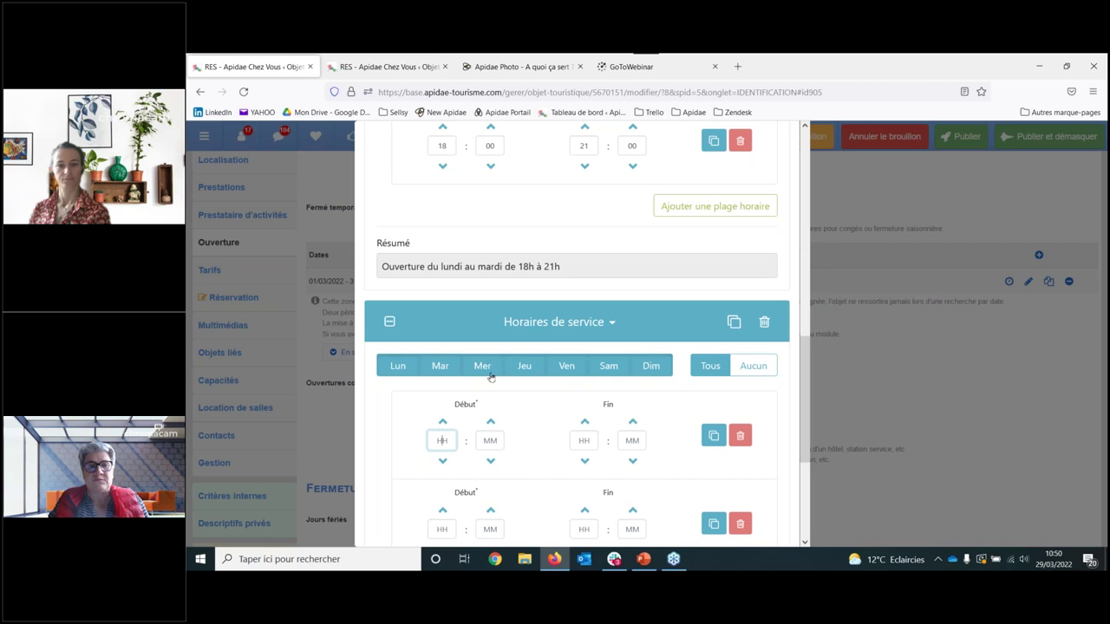
type("10")
left_click(492, 440)
type("00")
key("Tab")
type("12")
key("Tab")
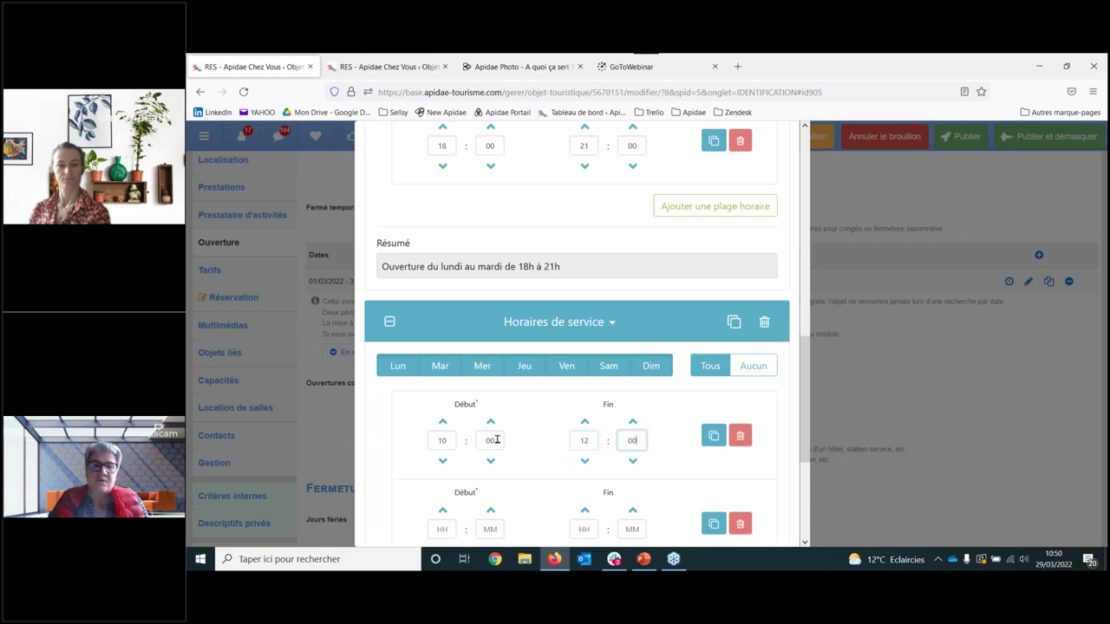
type("00")
Step: Set the second time range of the service-hours block to 19:00–20:00 and check the block's summary
scroll(497, 441, "down", 2)
left_click(441, 454)
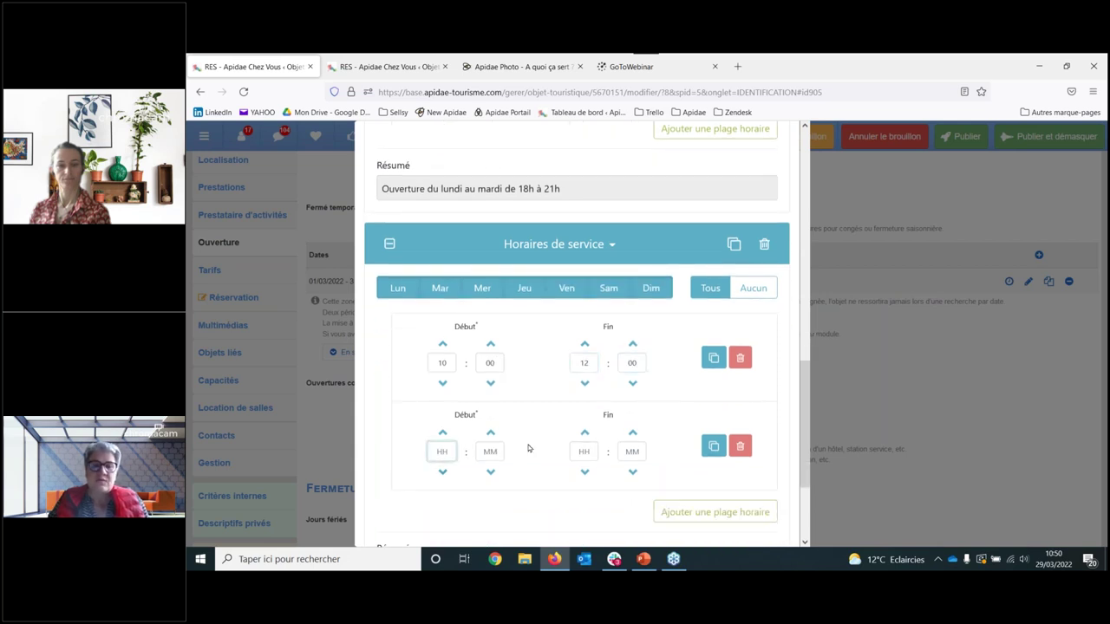
type("19")
key("Tab")
type("00")
key("Tab")
type("20")
key("Tab")
type("0")
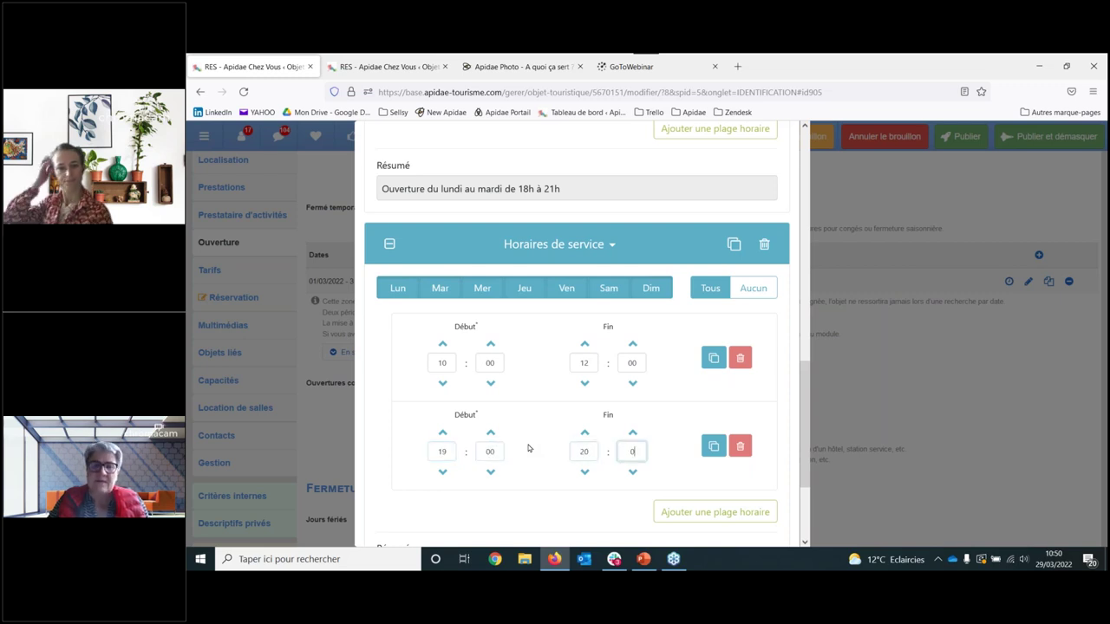
type("0")
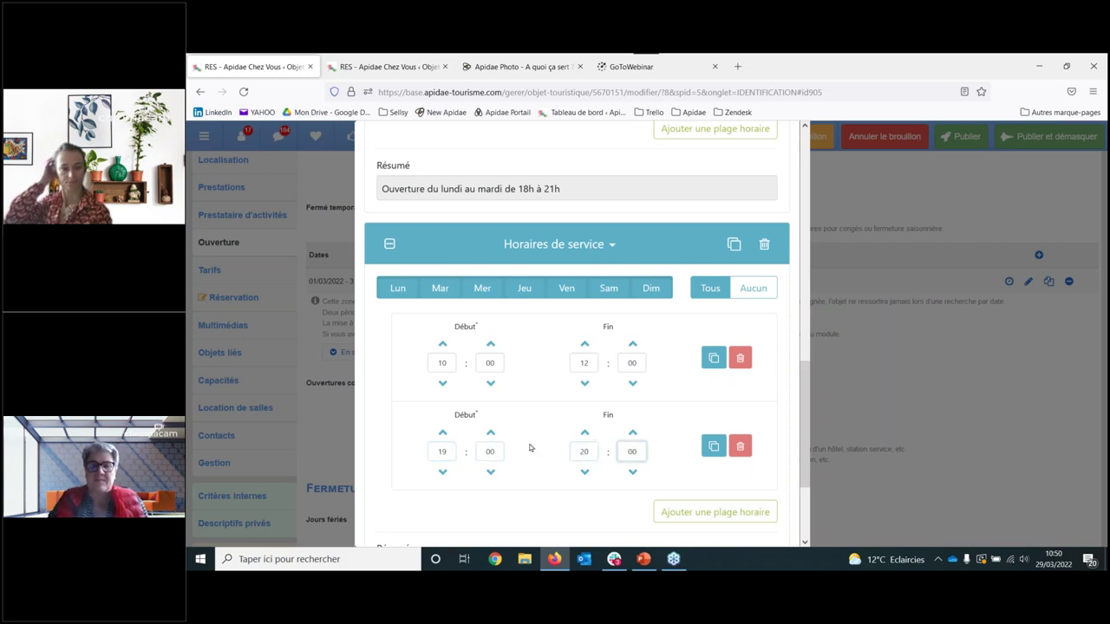
scroll(543, 429, "down", 1)
scroll(544, 430, "down", 1)
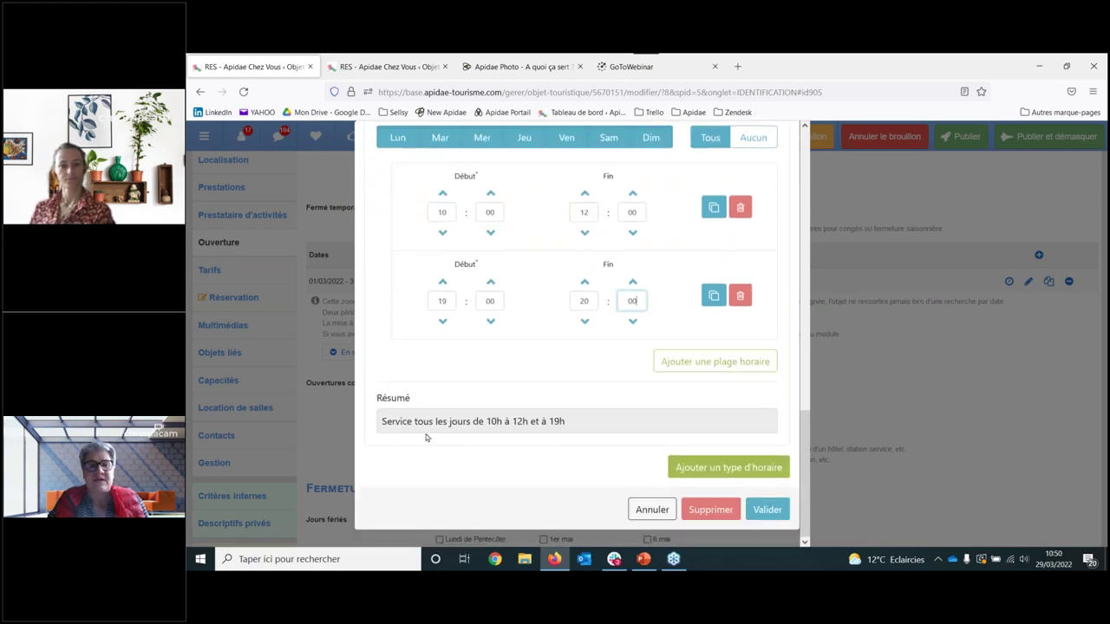
Step: Review the opening and service-hours blocks, validate the schedule entries and close the hours editor
scroll(537, 263, "up", 5)
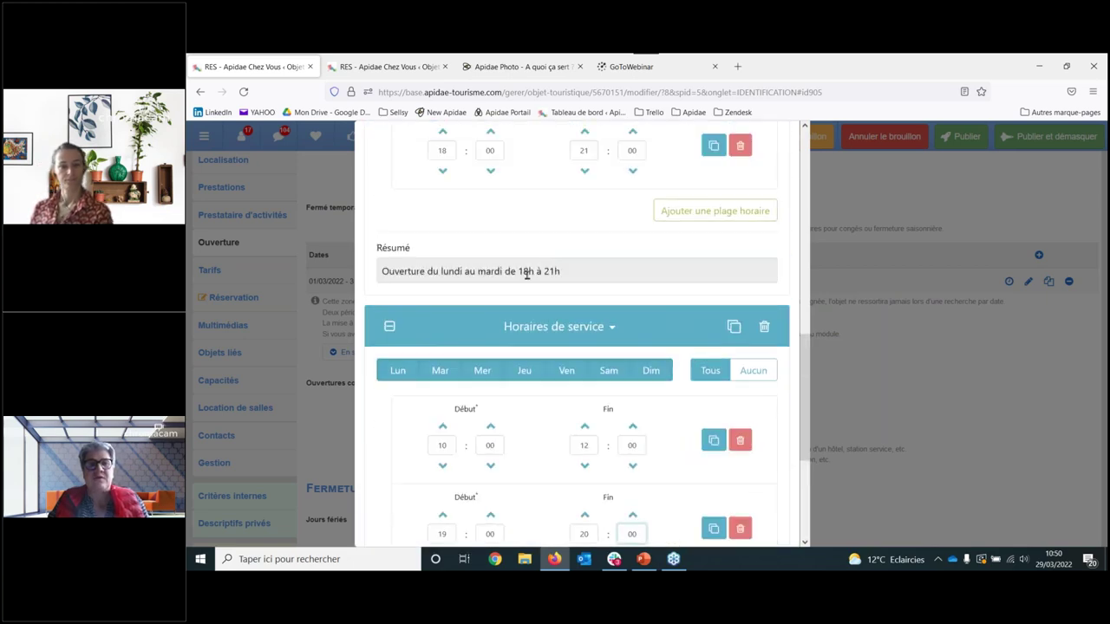
scroll(607, 215, "down", 5)
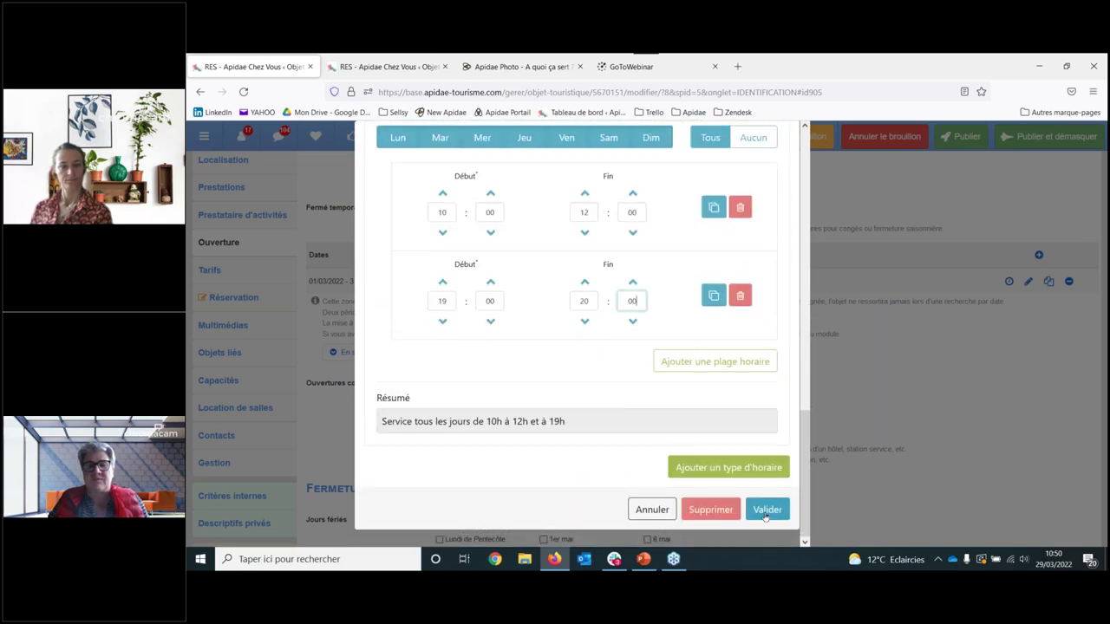
left_click(767, 510)
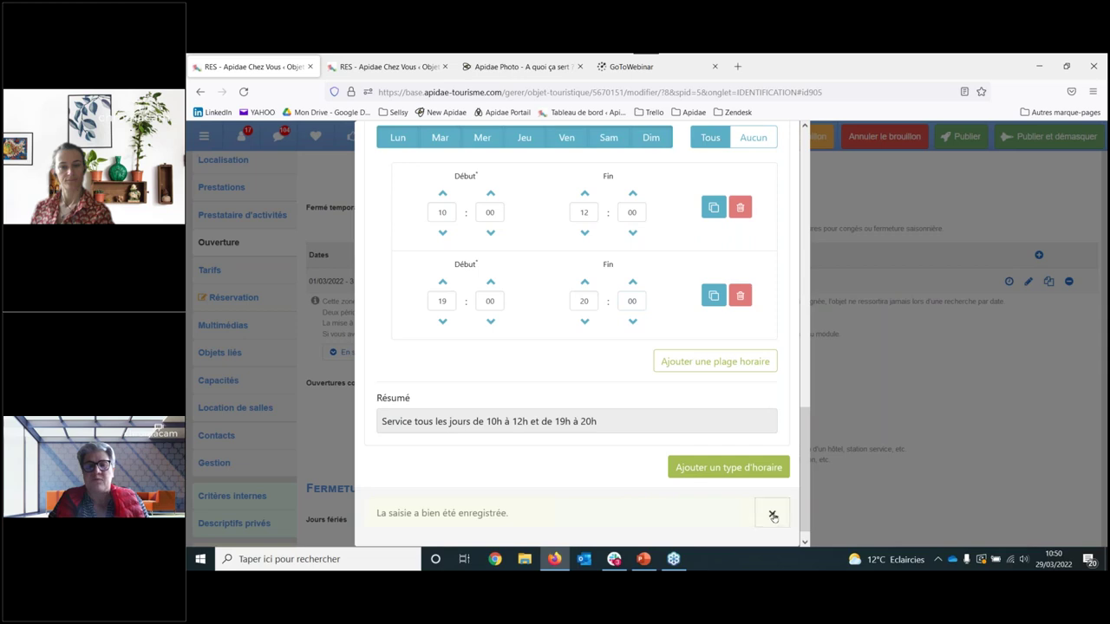
left_click(773, 516)
Step: Check the automatically generated plain-language periods, seasonality and expiration date, and return to the March 2022 opening period
scroll(872, 425, "down", 2)
scroll(872, 424, "down", 5)
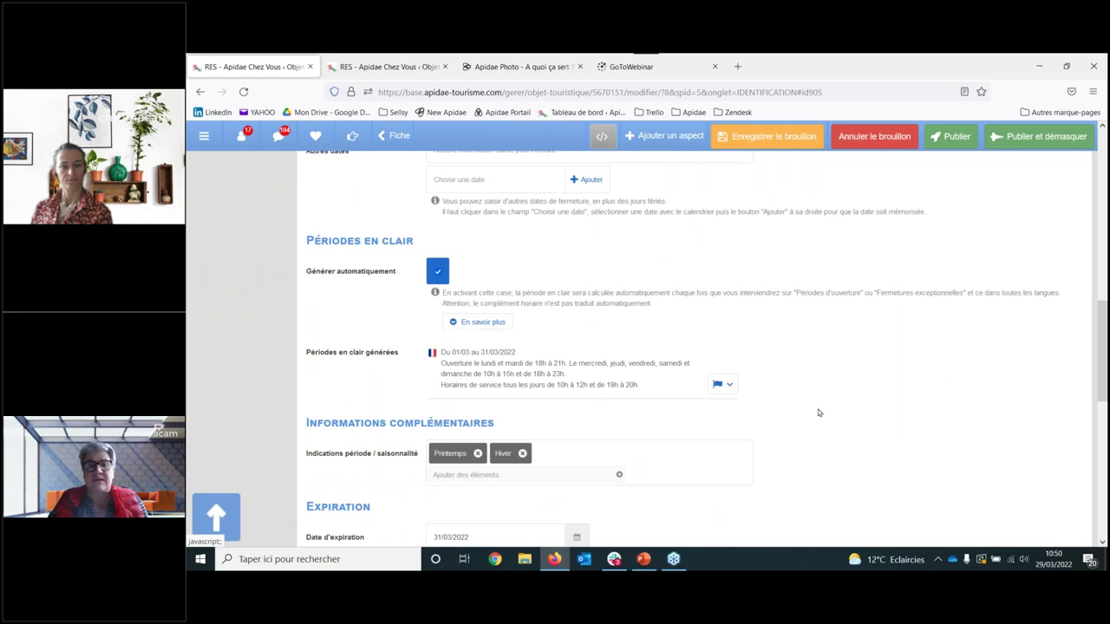
scroll(818, 413, "down", 1)
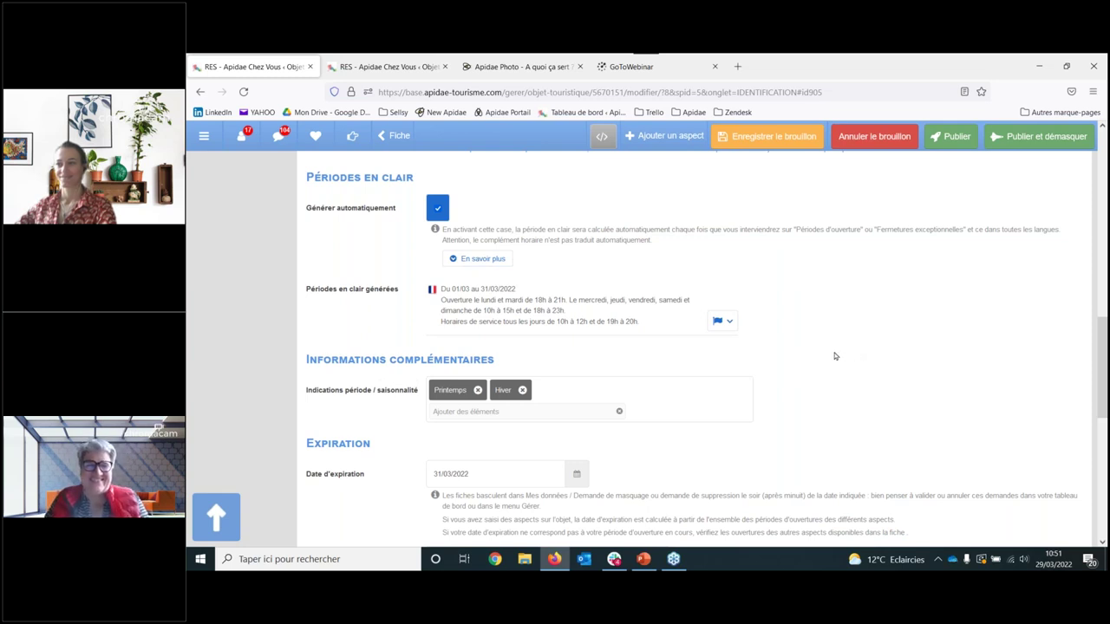
scroll(835, 356, "up", 1)
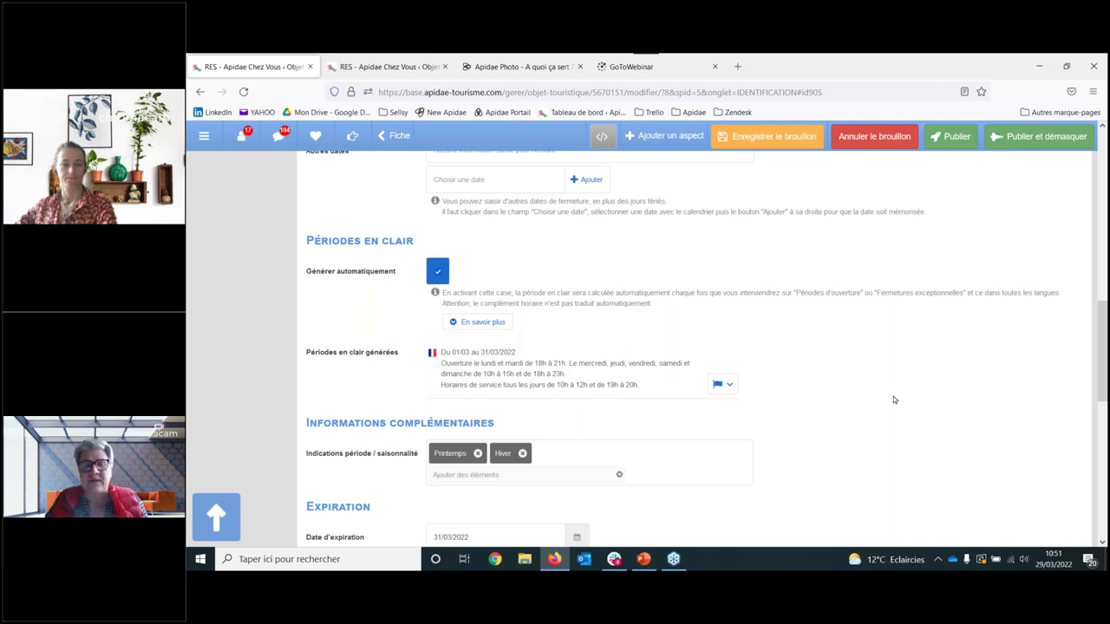
scroll(895, 400, "up", 5)
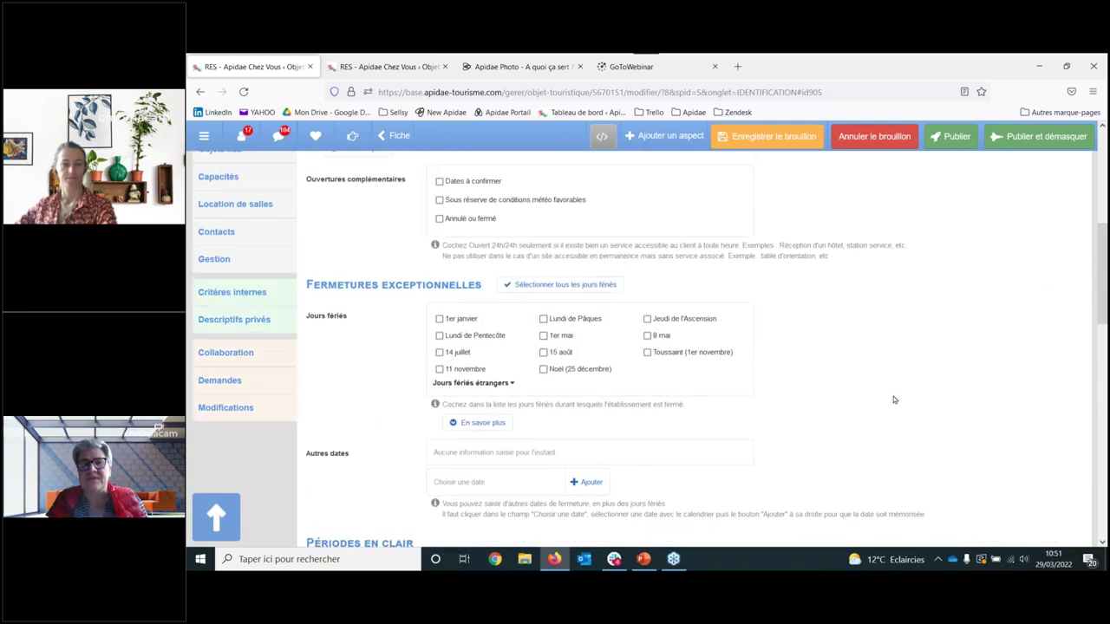
scroll(895, 400, "up", 3)
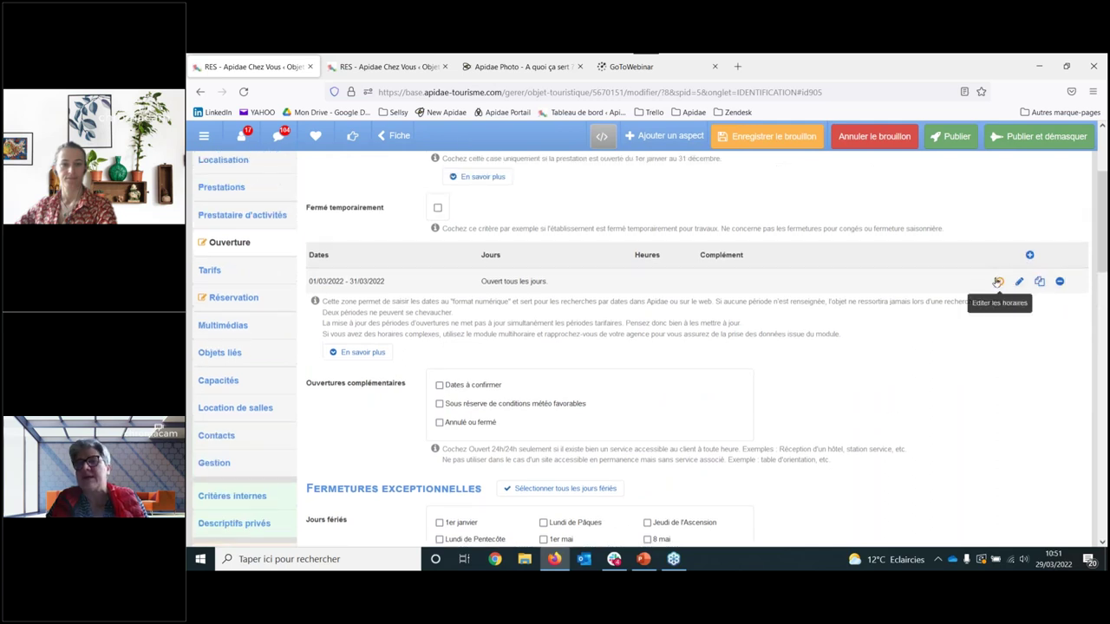